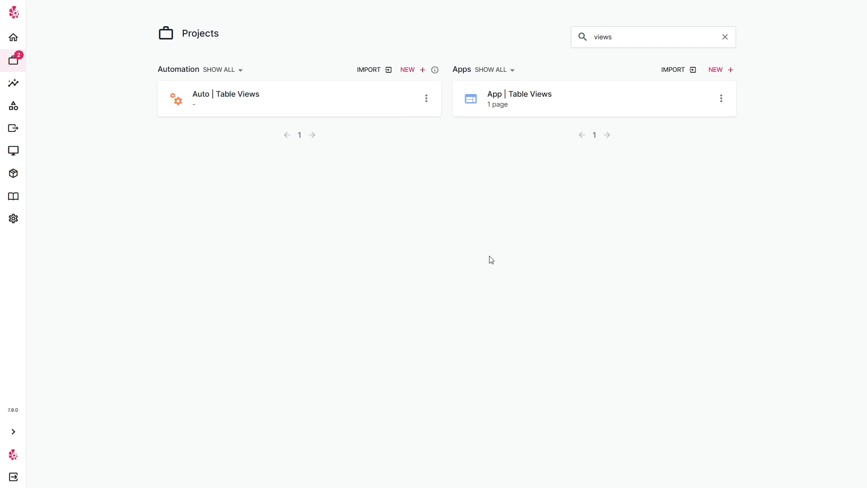
Open the App | Table Views app and its Home page in the designer.
click(583, 110)
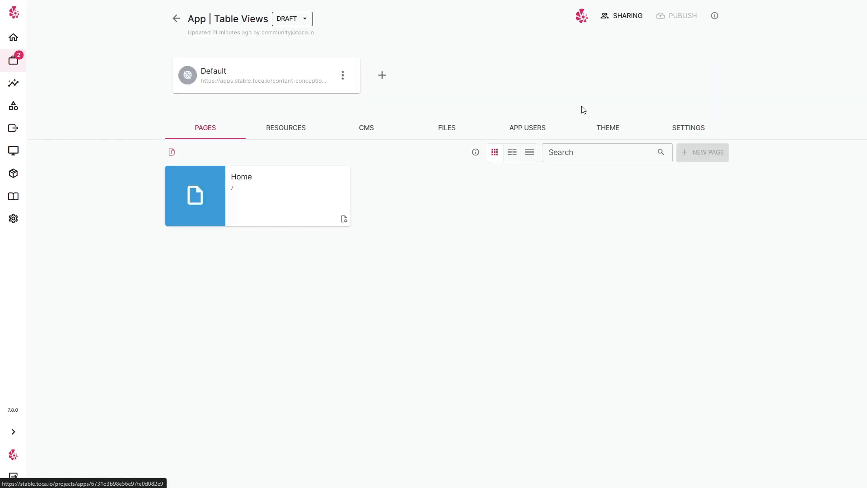
click(272, 178)
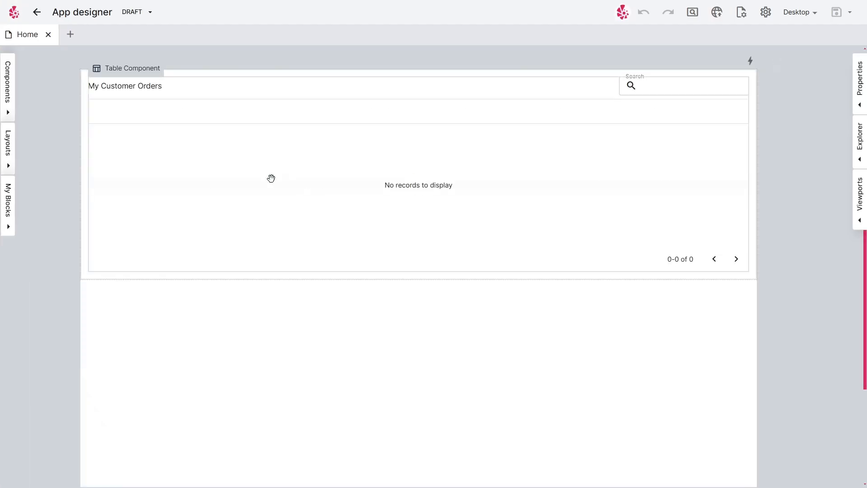
Preview the Home page with its customer orders table, then return to the designer.
click(692, 13)
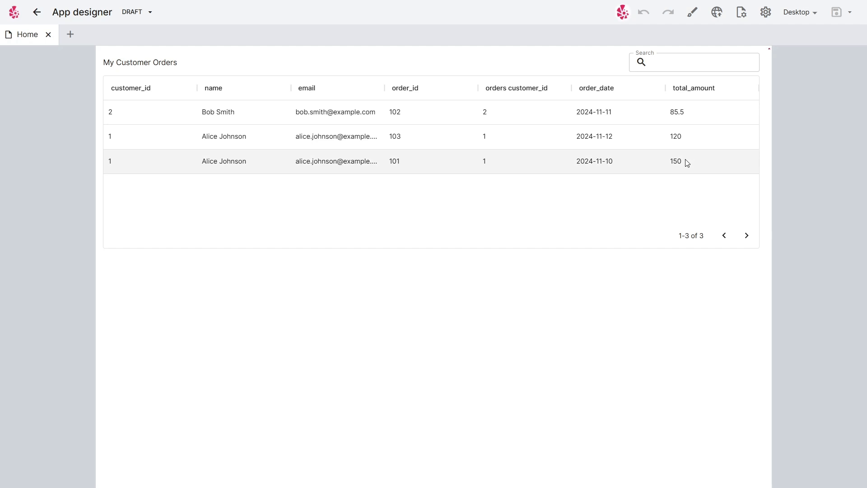
click(691, 13)
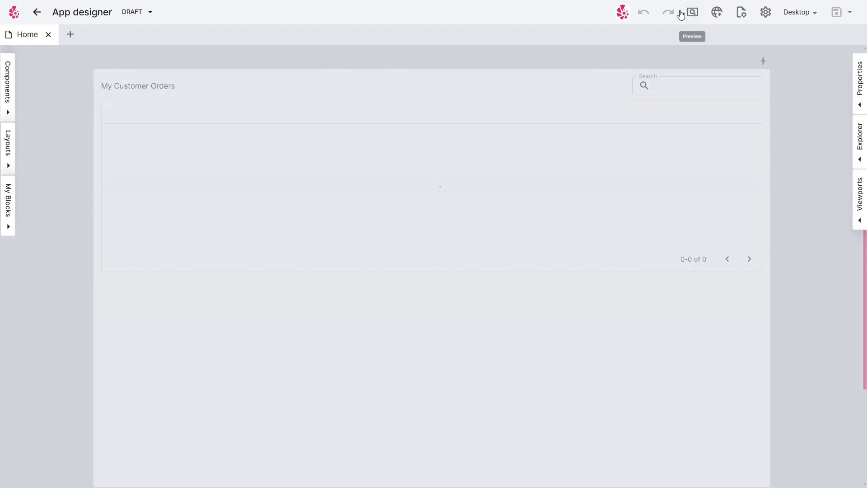
Select the table component and inspect its data source datastore and variable settings.
click(465, 182)
mouse_move(749, 155)
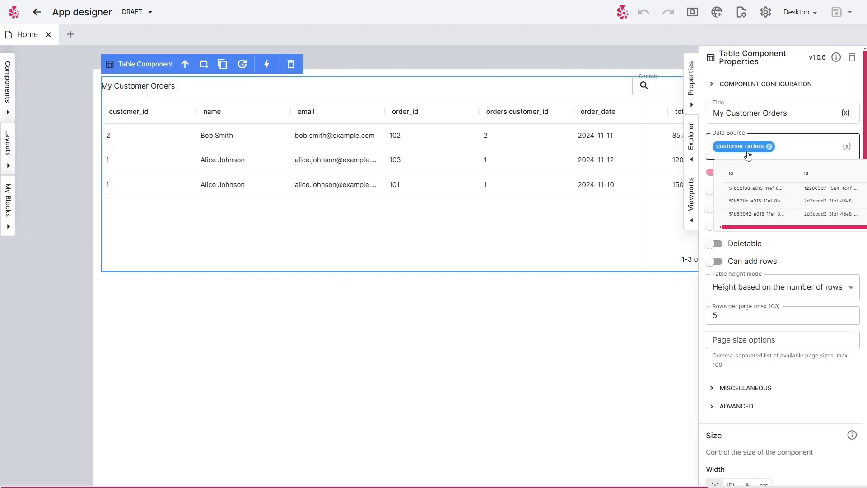
click(847, 146)
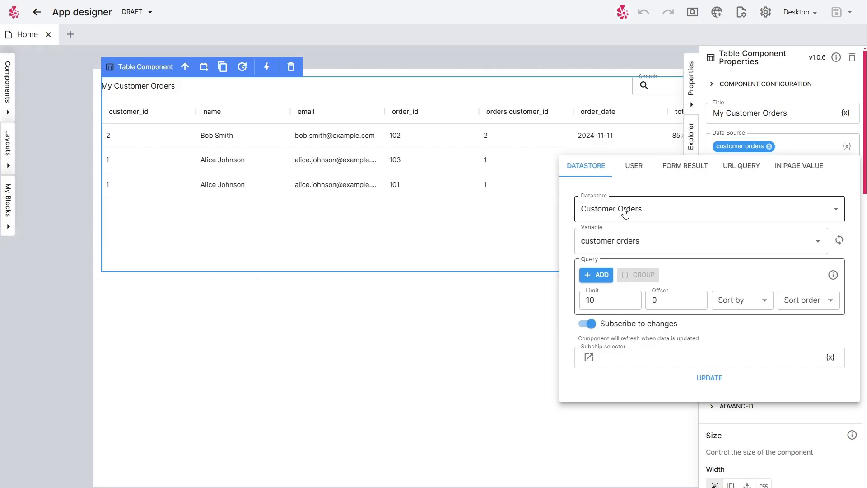
click(628, 241)
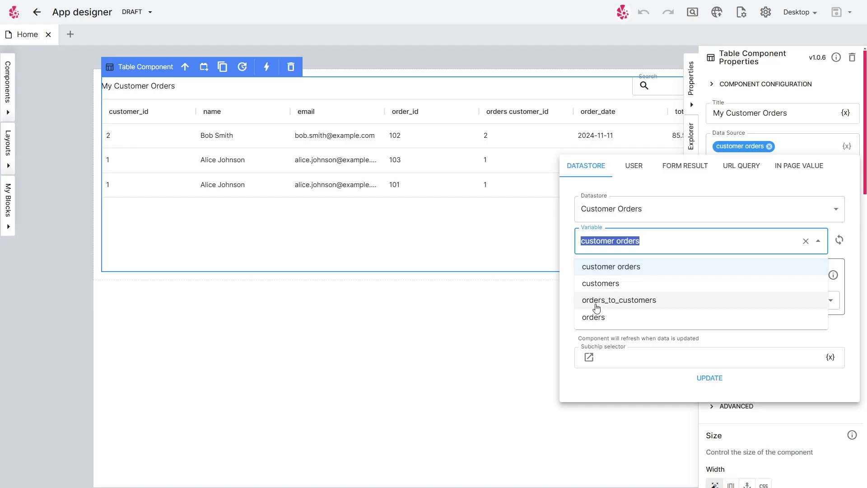
click(747, 380)
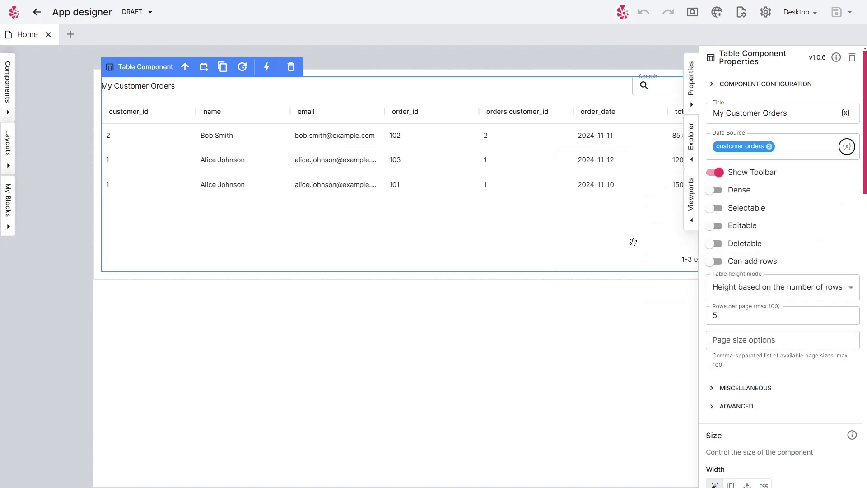
click(691, 93)
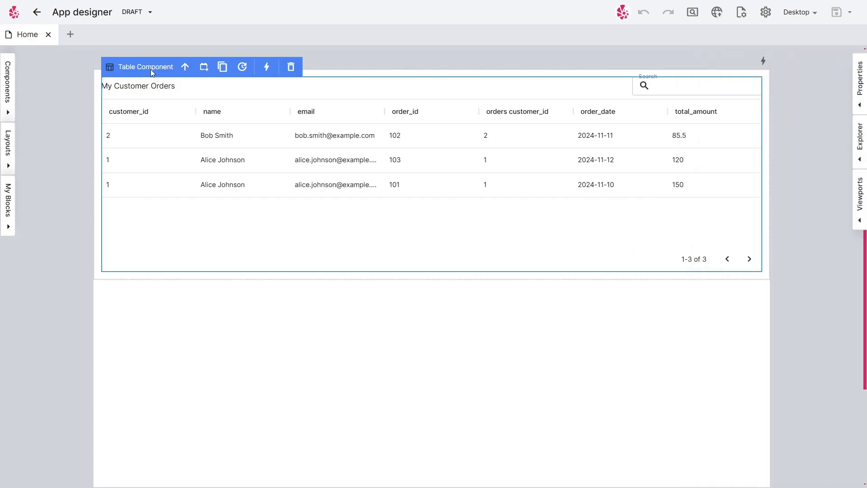
Close the app designer, open the Auto | Table Views automation project and close the Creating Data tab.
click(49, 36)
mouse_move(13, 60)
click(88, 82)
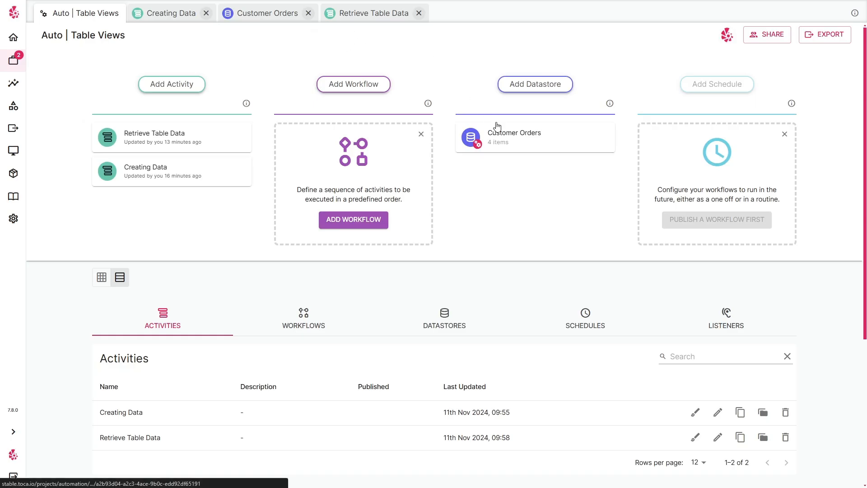
click(206, 13)
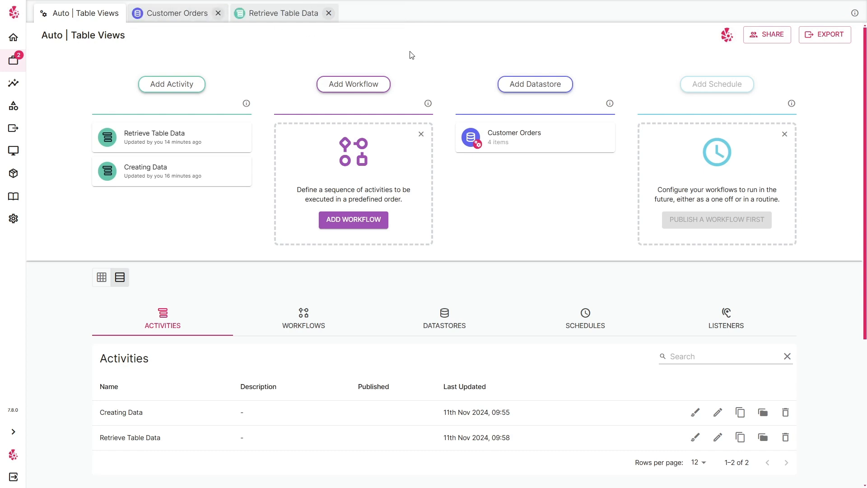
Open the Customer Orders datastore and browse the customers and orders tables and the customer orders view.
click(510, 127)
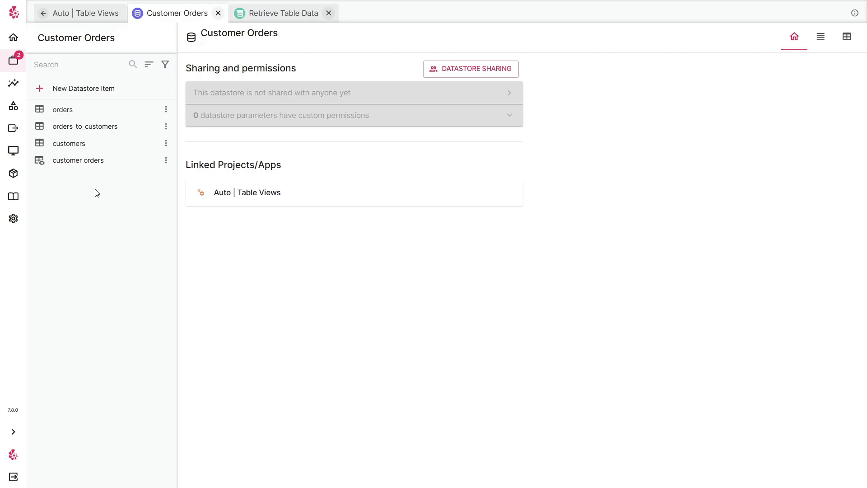
click(90, 148)
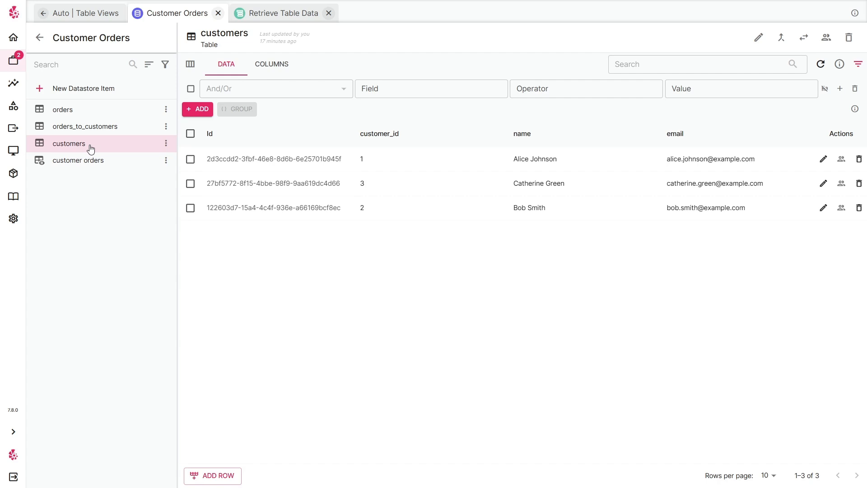
click(100, 118)
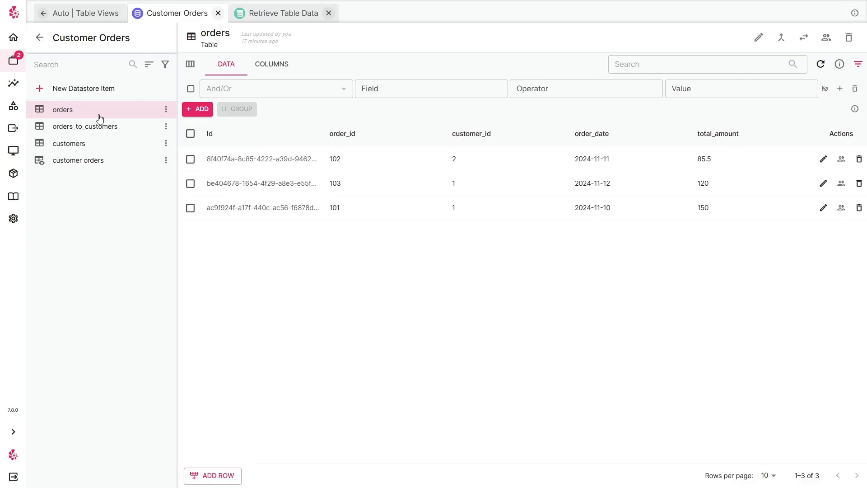
click(99, 167)
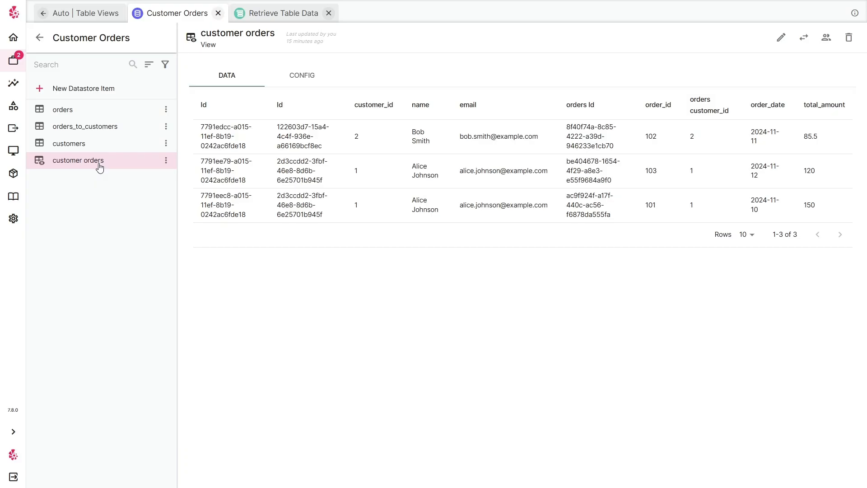
click(105, 144)
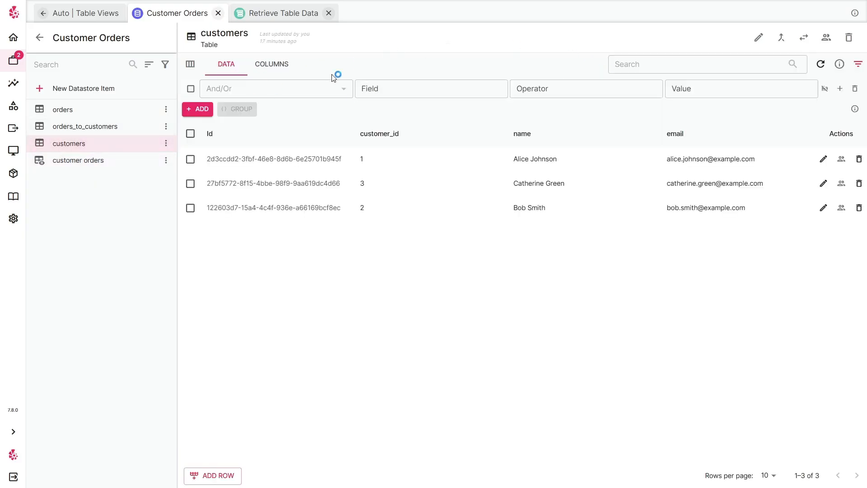
click(106, 167)
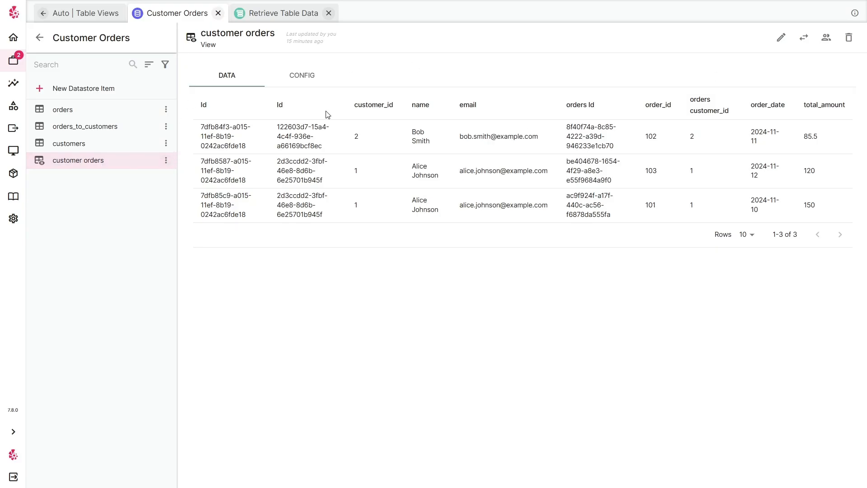
Try removing the orders join from the customer orders view in its editor.
click(784, 48)
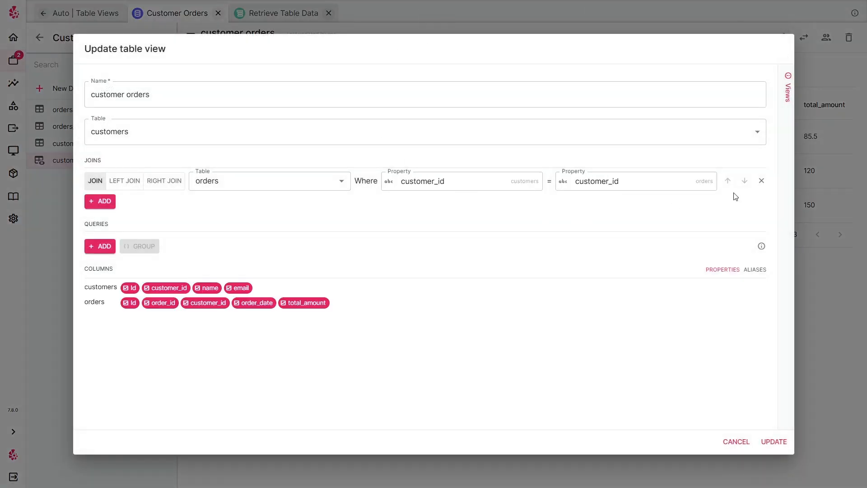
click(761, 180)
click(185, 90)
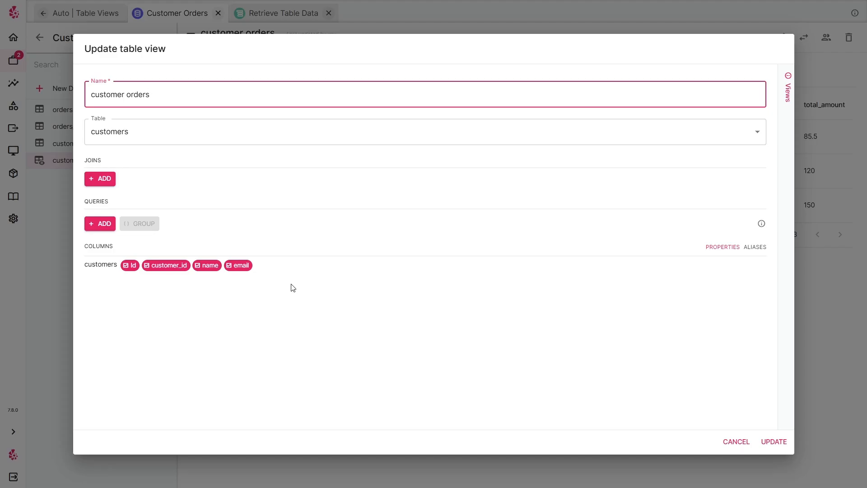
click(242, 265)
click(244, 267)
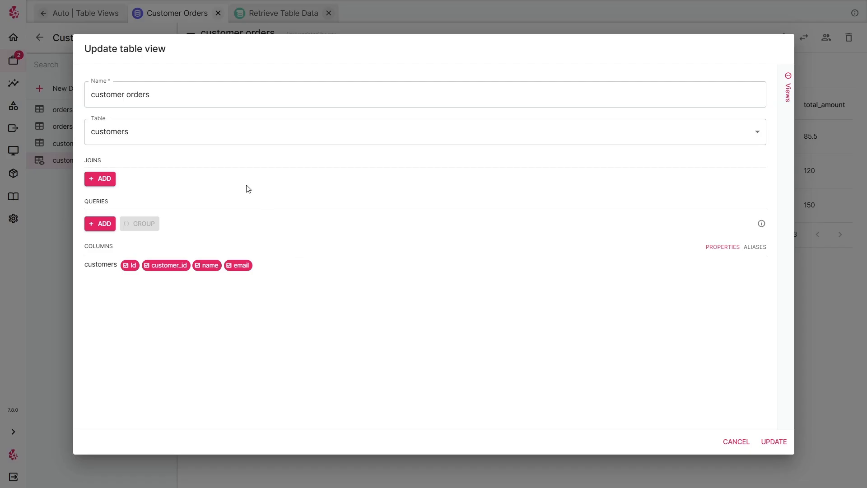
Add an empty join and read the Views help panel.
click(101, 179)
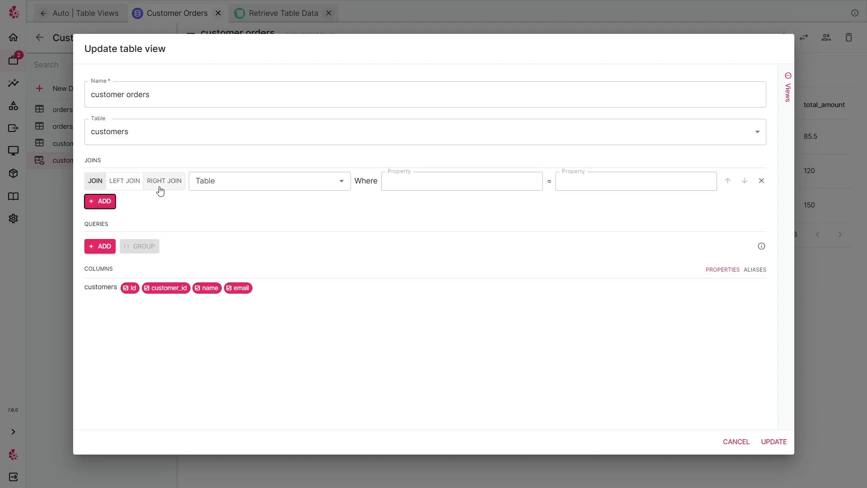
click(786, 81)
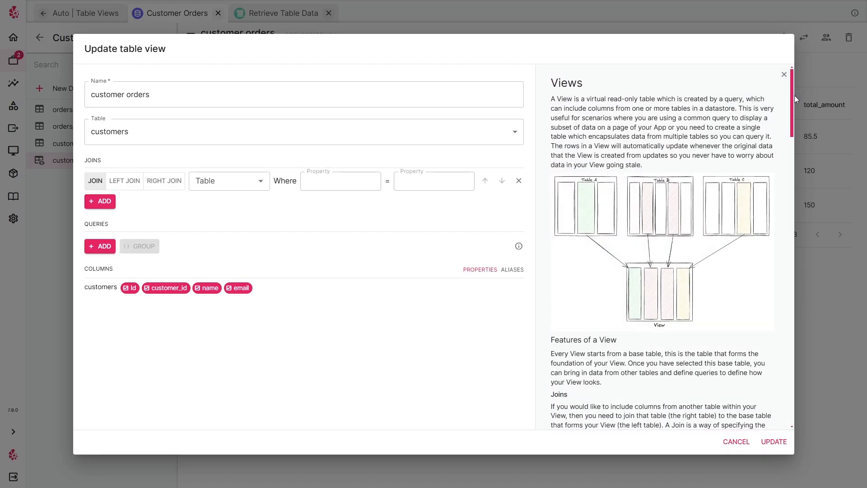
drag(793, 96, 805, 81)
click(784, 74)
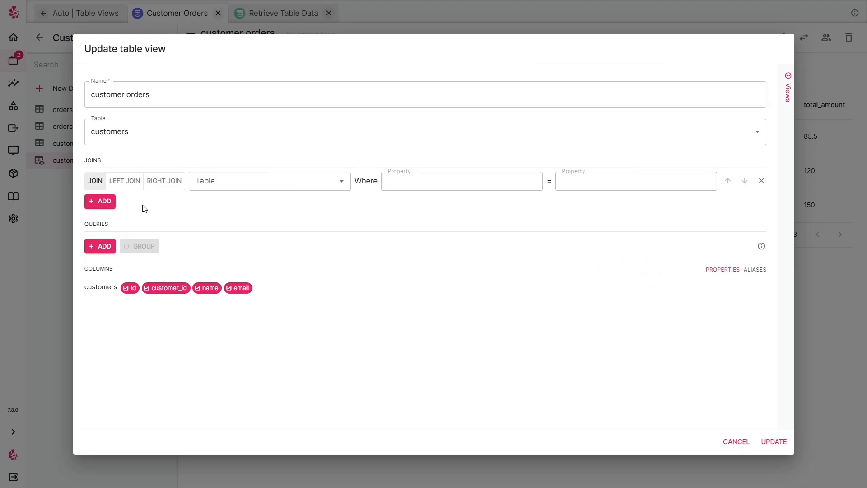
Pick orders as the joined table, then cancel the view edits.
click(254, 179)
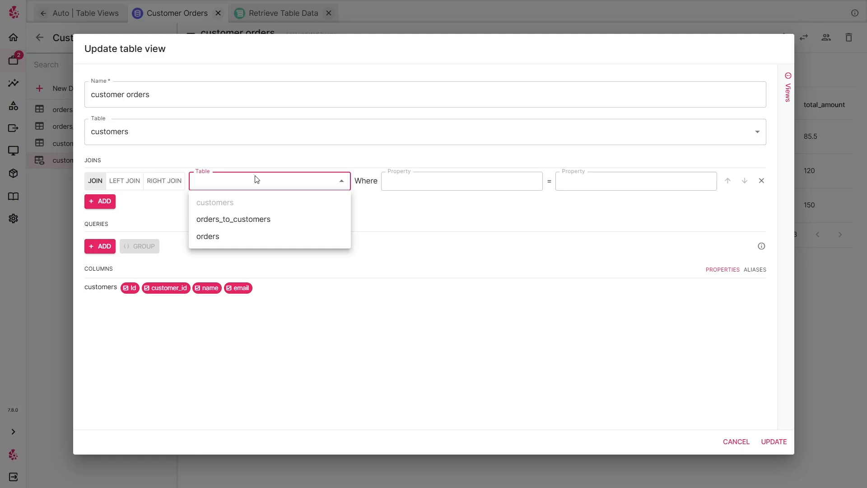
click(230, 244)
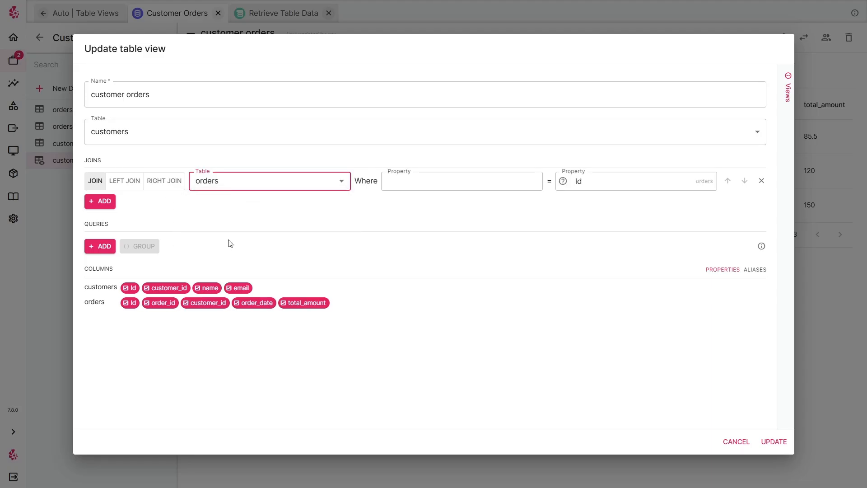
click(750, 445)
Browse the orders and customers tables and the customer orders view again.
click(91, 113)
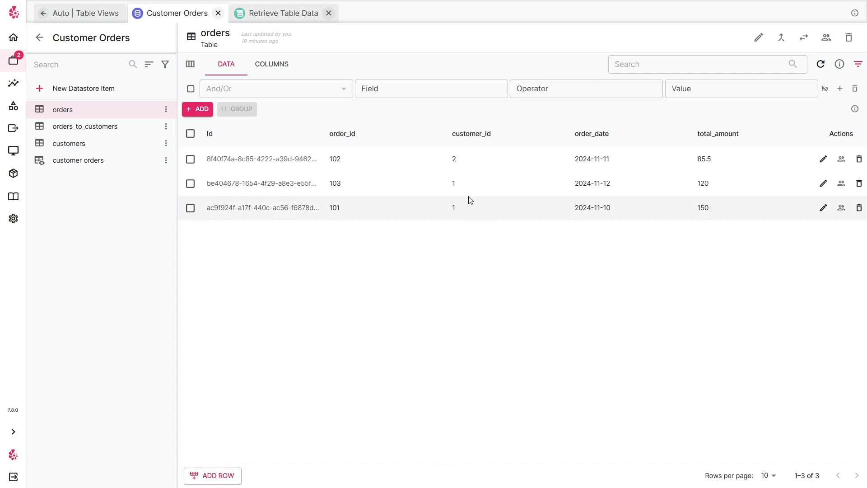
click(79, 143)
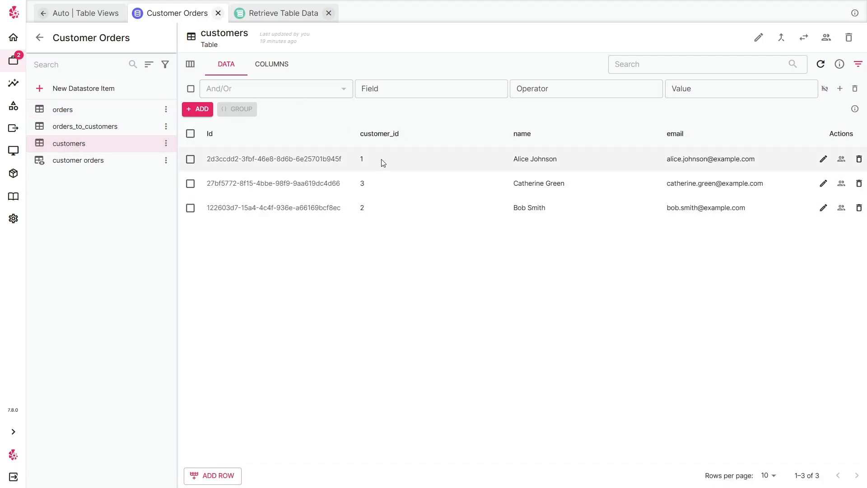
click(72, 162)
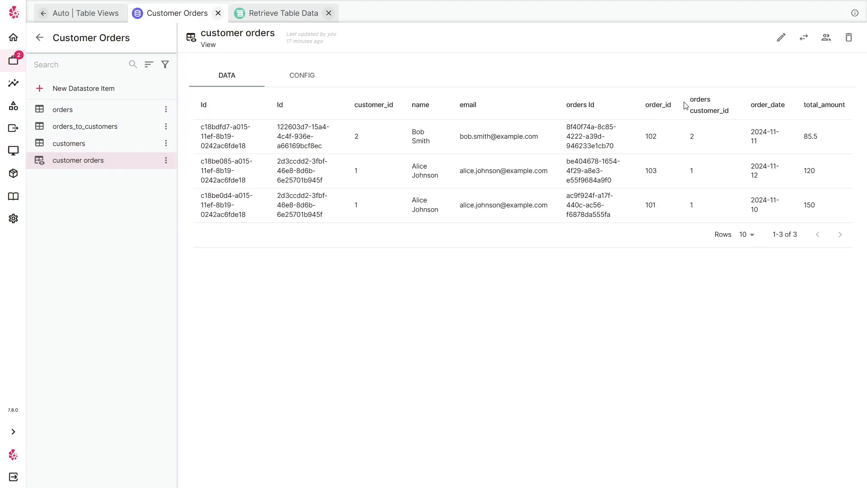
Open the customer orders view editor and switch its column list to aliases.
click(781, 38)
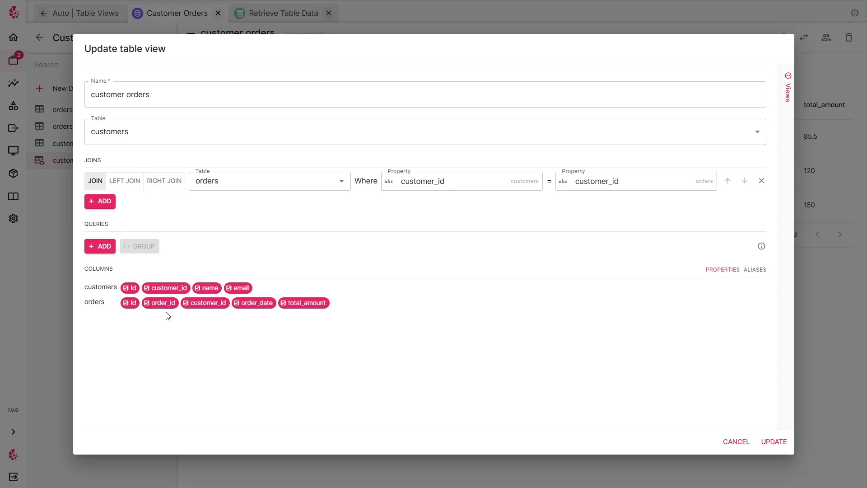
click(133, 289)
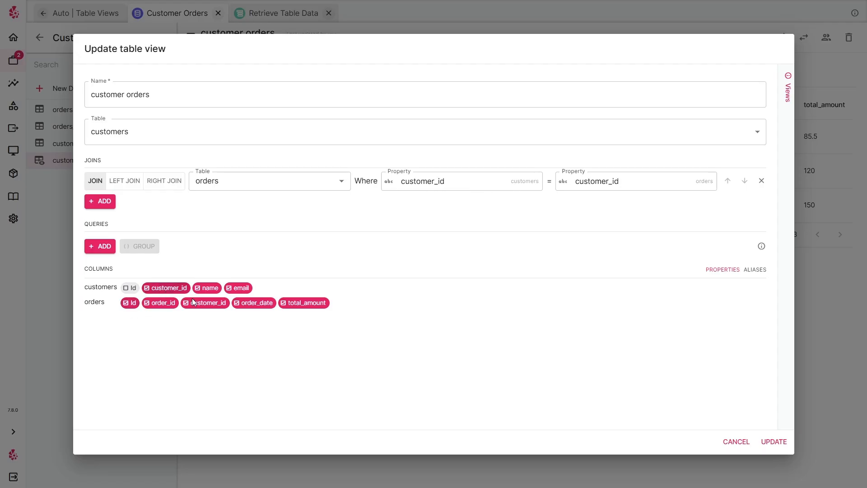
click(130, 288)
click(754, 271)
scroll(656, 254, down, 2)
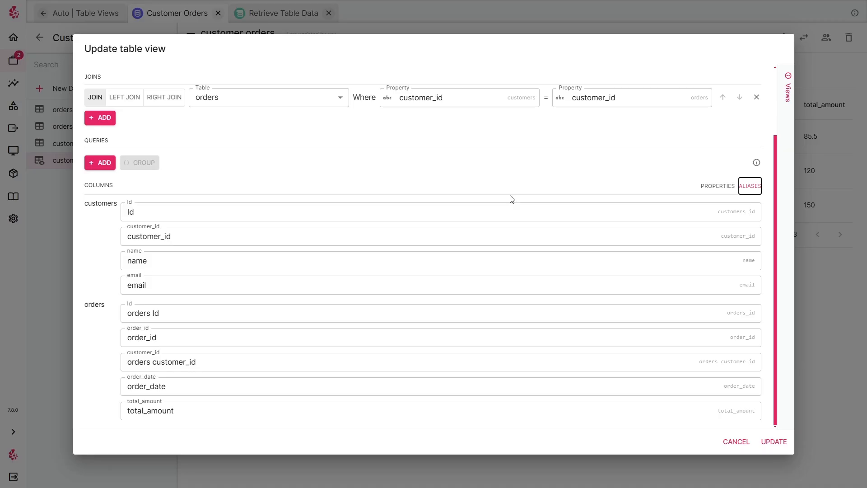
Rename the customers Id column alias to customer_table_id.
double_click(130, 211)
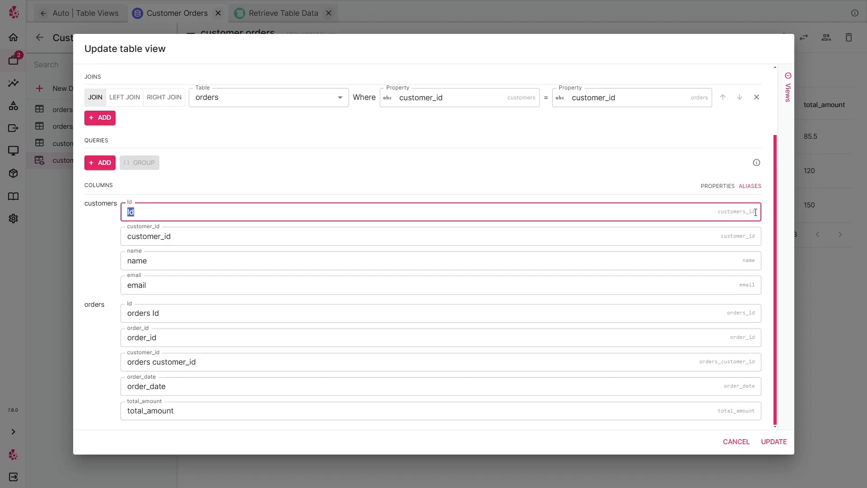
click(150, 211)
click(176, 237)
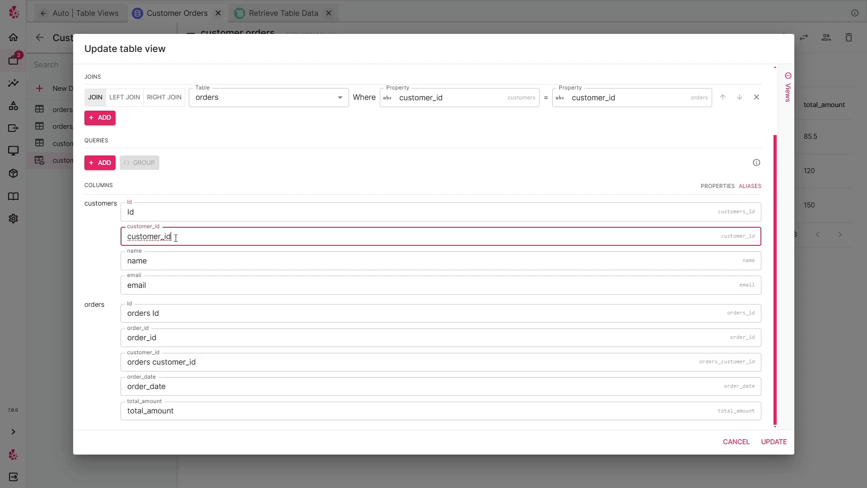
double_click(176, 237)
key(ctrl+c)
double_click(159, 210)
key(ctrl+v)
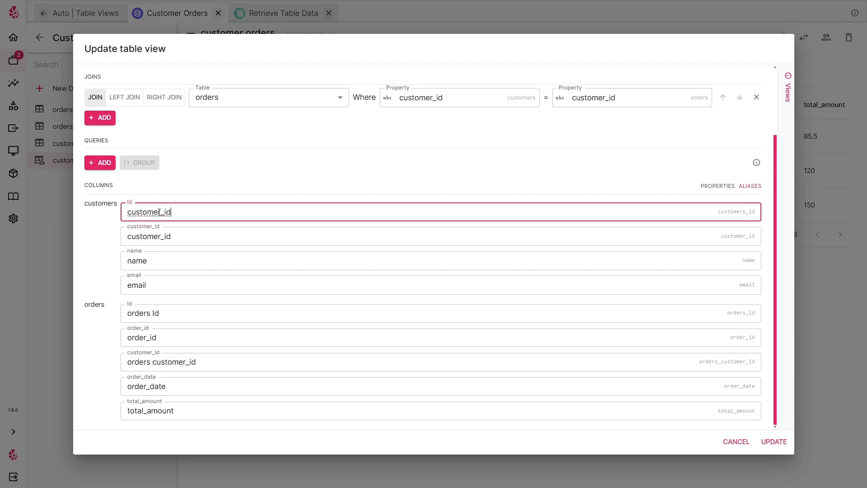
text(s)
click(166, 213)
key(BackSpace)
text(_table)
Rename the orders Id column alias to orders_table_id and update the view.
click(201, 215)
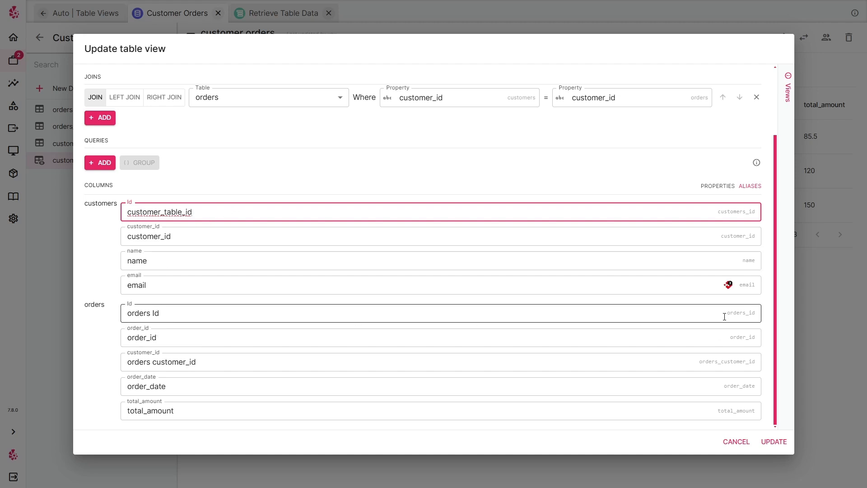
click(156, 313)
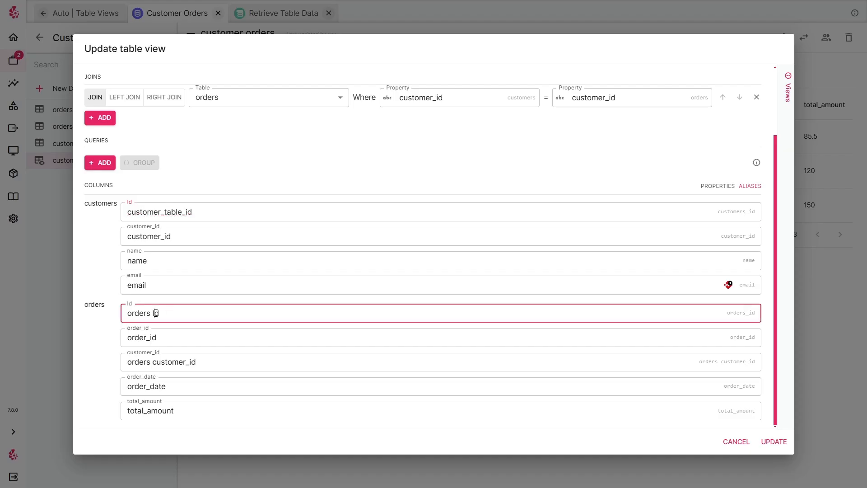
key(BackSpace)
key(BackSpace)
text(_table_i)
click(777, 442)
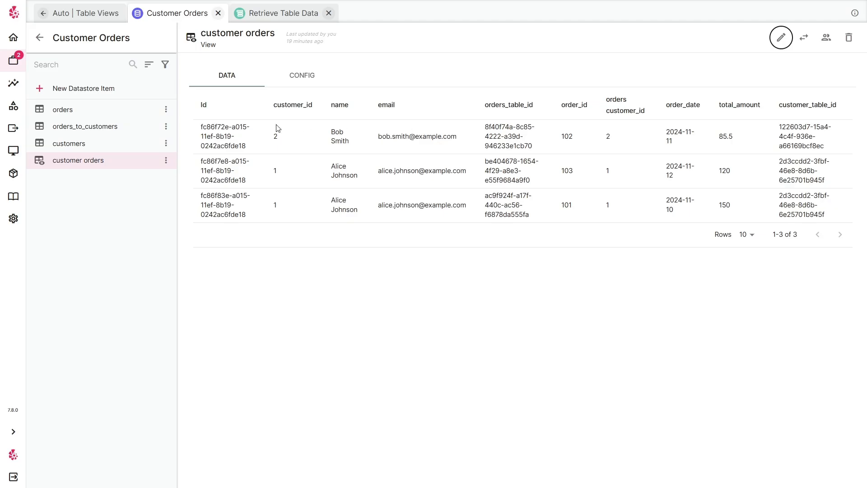
Select and compare the Id and orders_table_id values in the customer orders view's first row.
triple_click(211, 131)
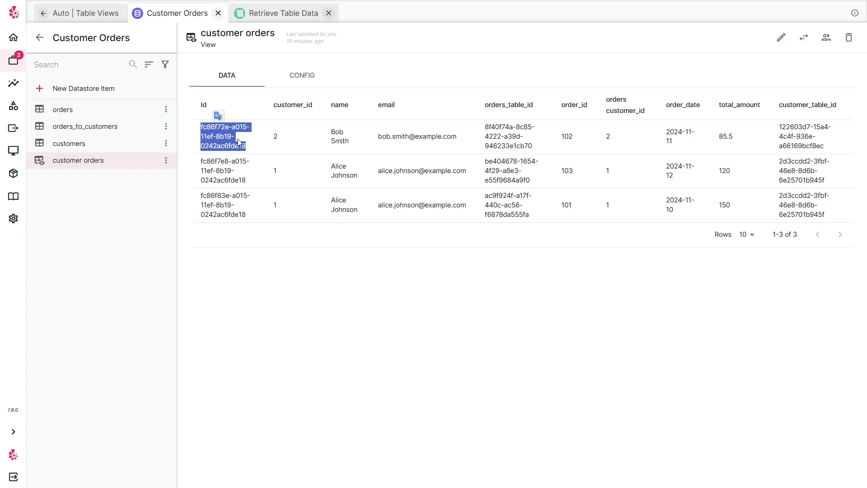
click(334, 96)
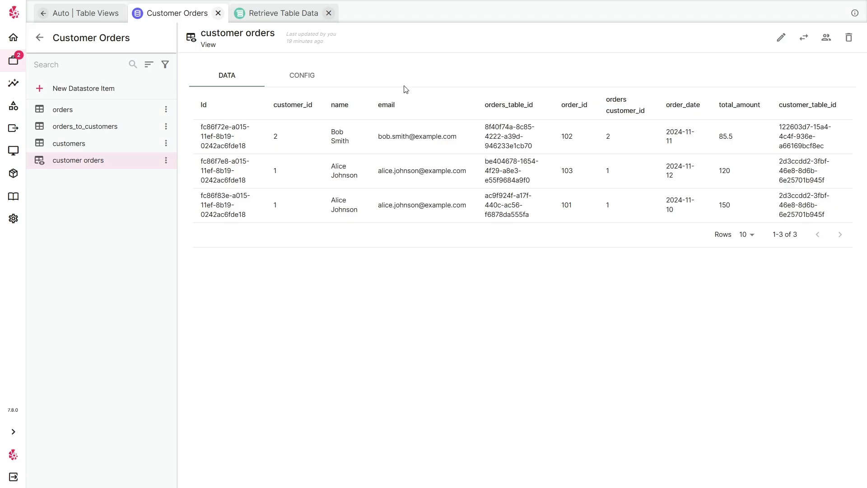
triple_click(507, 135)
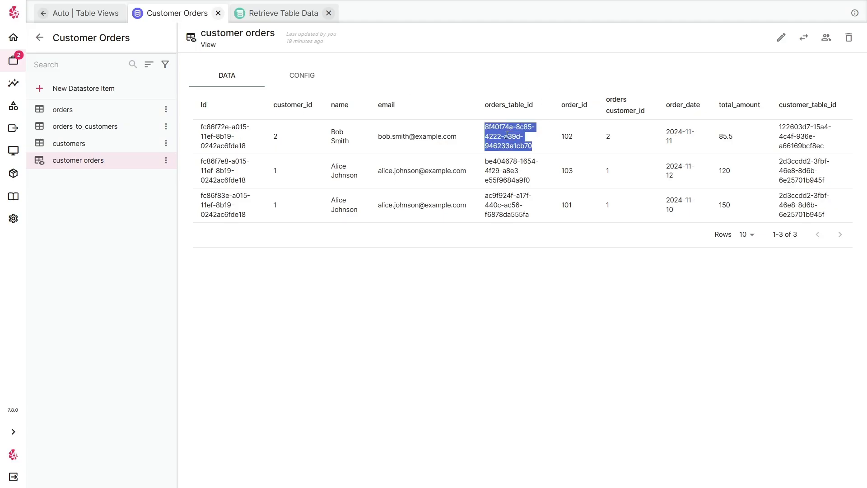
click(532, 139)
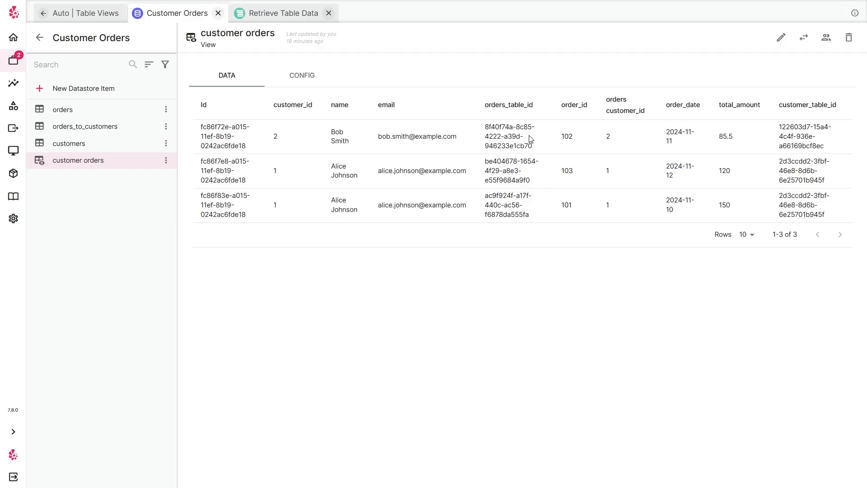
In the Retrieve Table Data activity, reselect the customer orders table for the Get Table Data action.
click(270, 21)
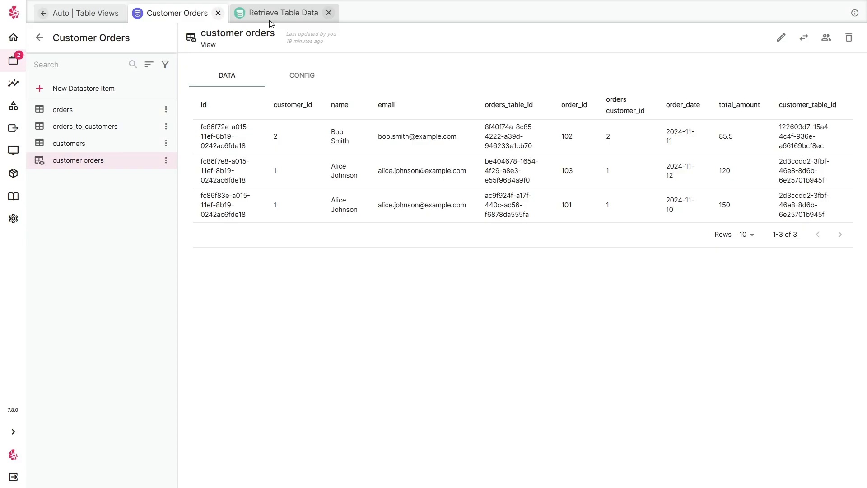
mouse_move(212, 110)
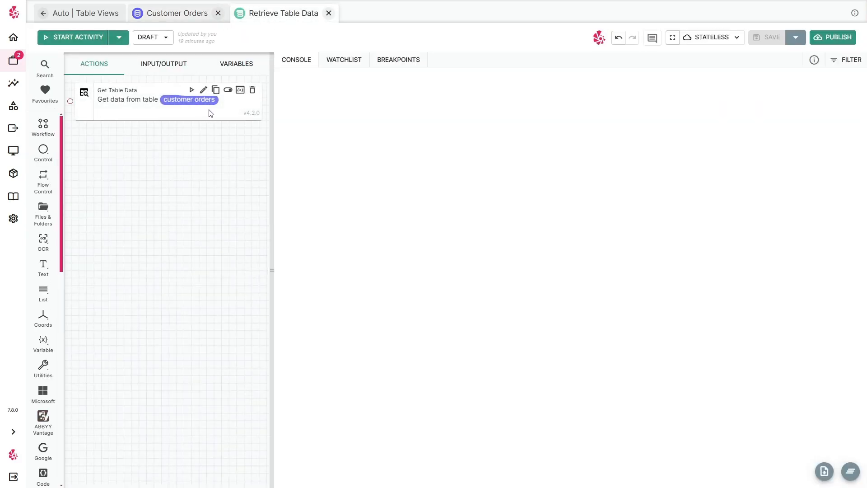
click(203, 93)
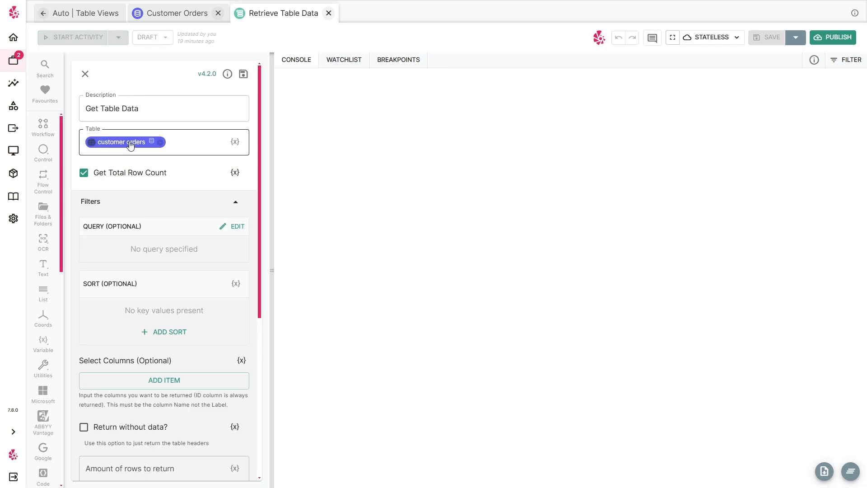
click(156, 143)
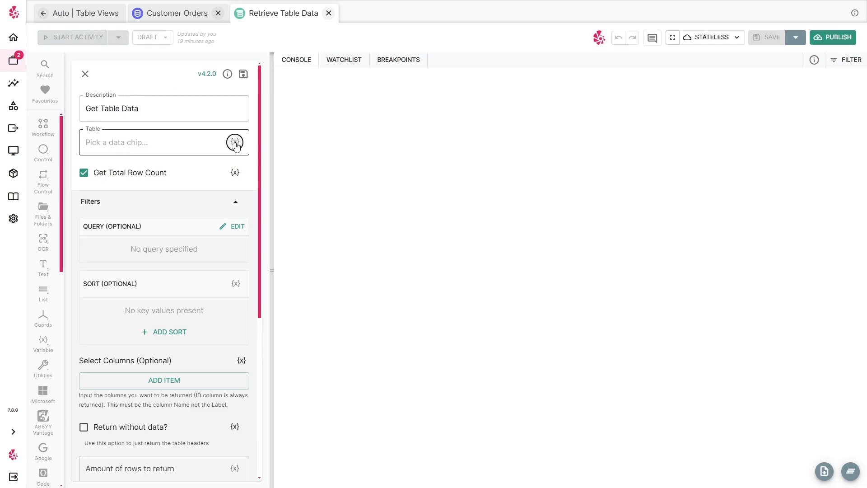
click(204, 68)
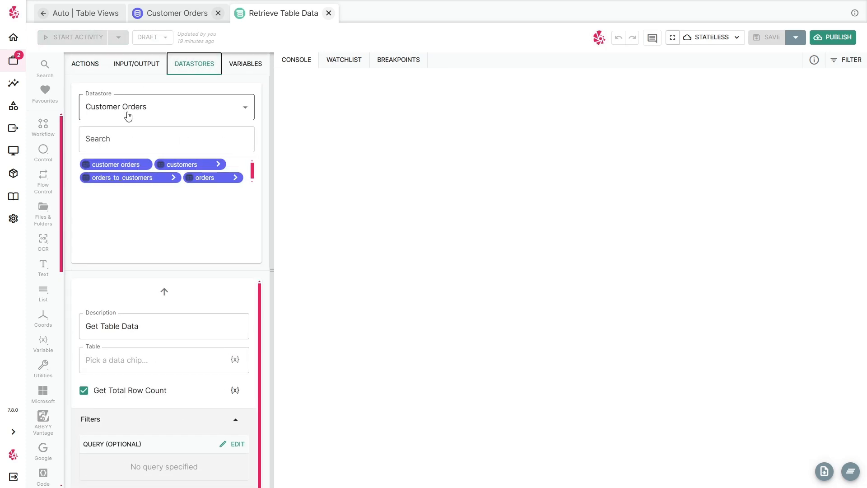
click(127, 169)
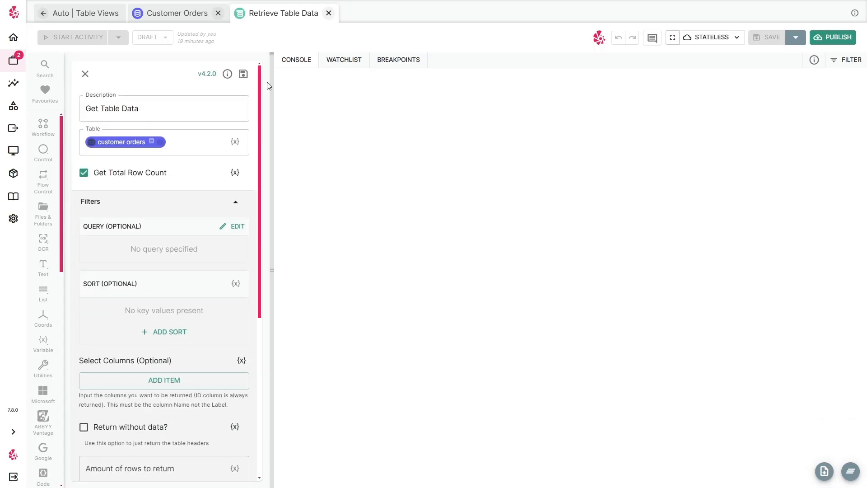
click(242, 74)
Run the activity, review the Get Table Data result columns, and save the activity.
click(191, 92)
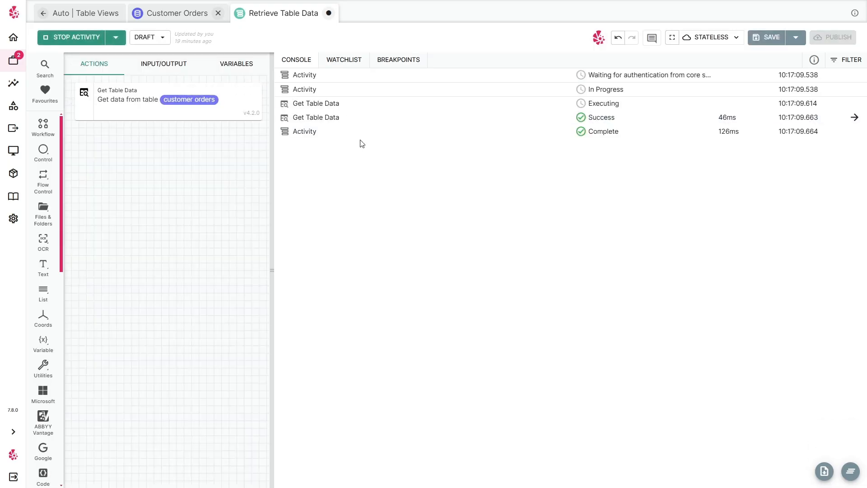
click(366, 124)
drag(515, 314, 473, 313)
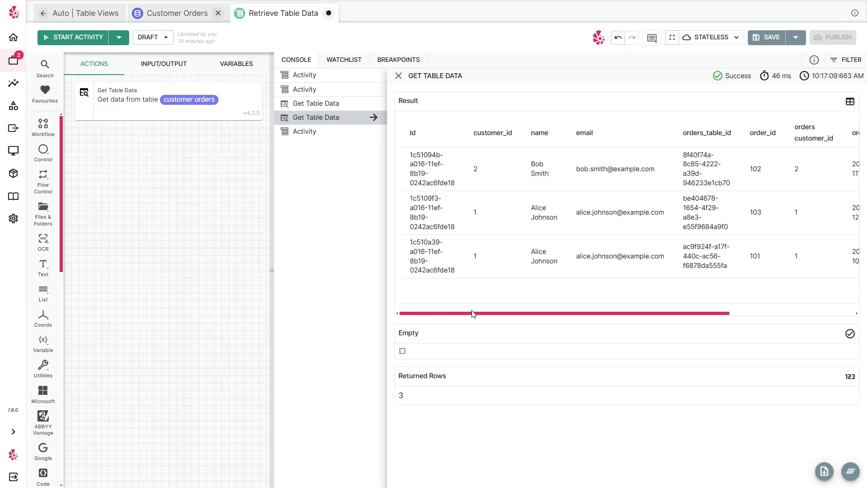
click(399, 75)
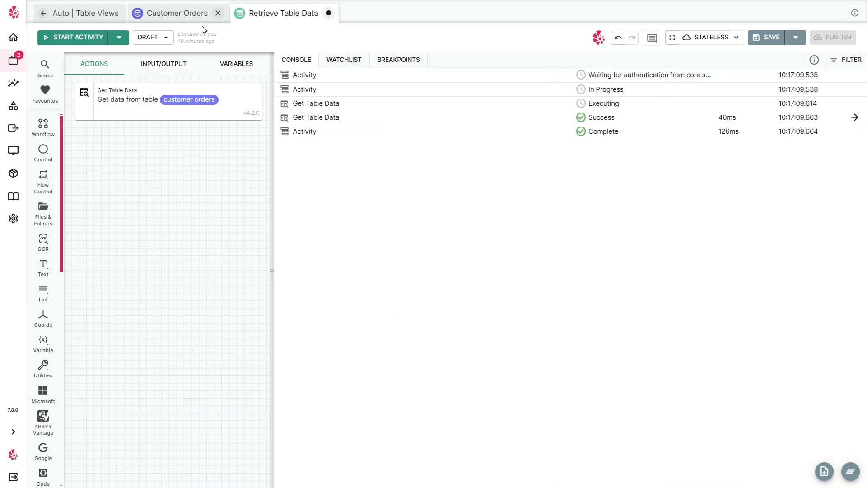
click(763, 37)
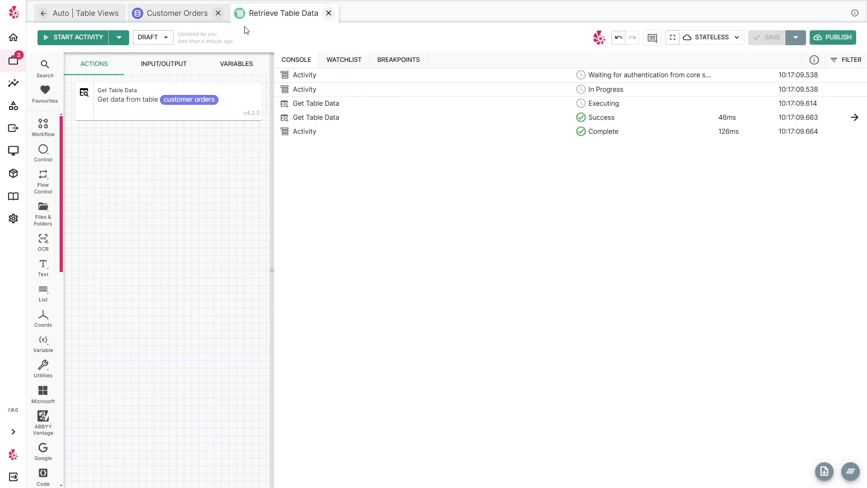
Browse the orders, customers and orders_to_customers tables and the customer orders view.
click(175, 14)
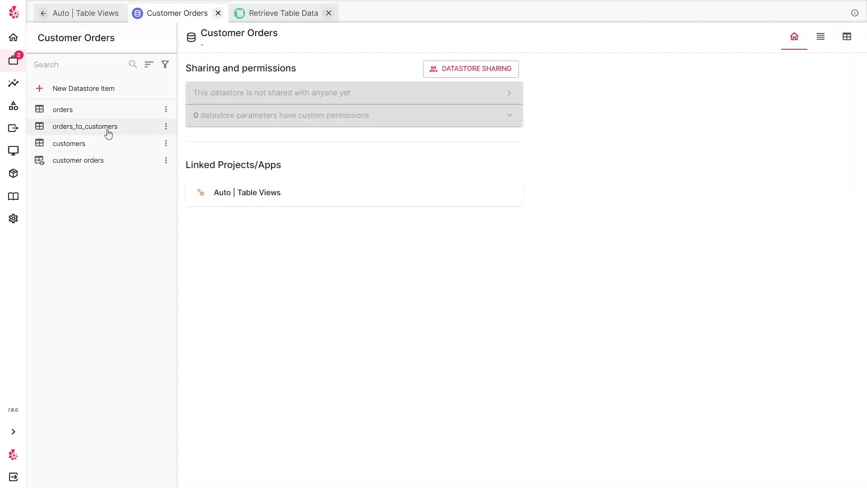
click(120, 111)
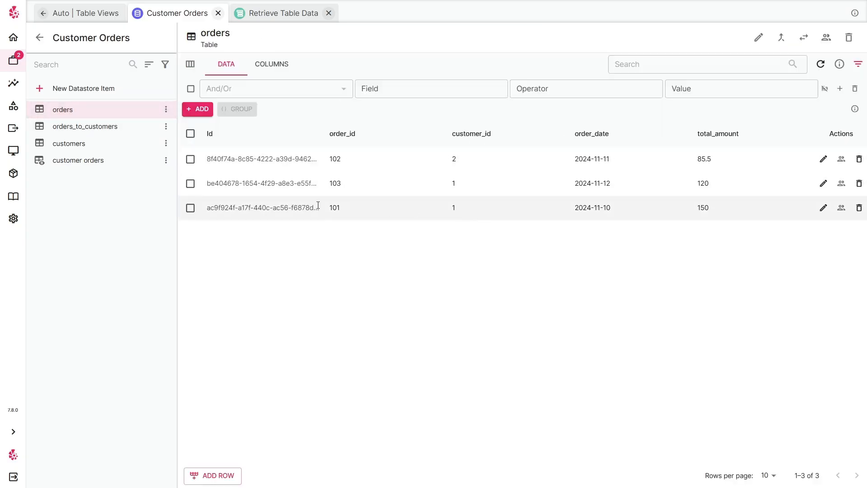
click(88, 145)
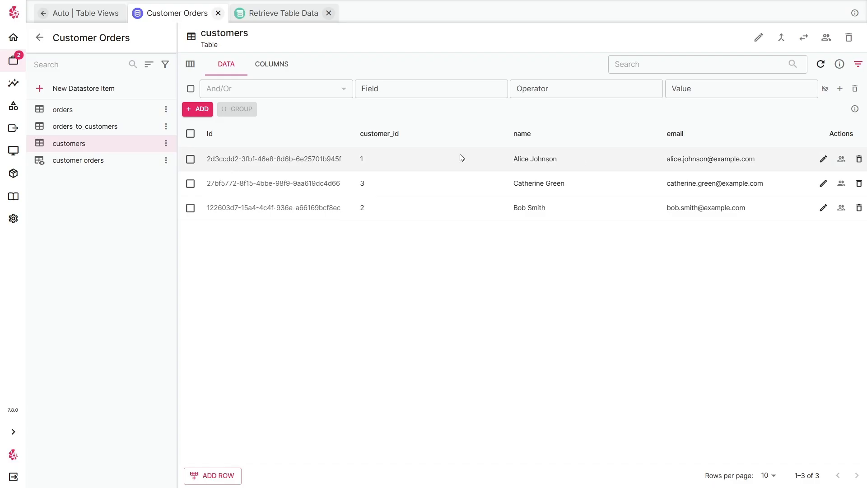
click(98, 115)
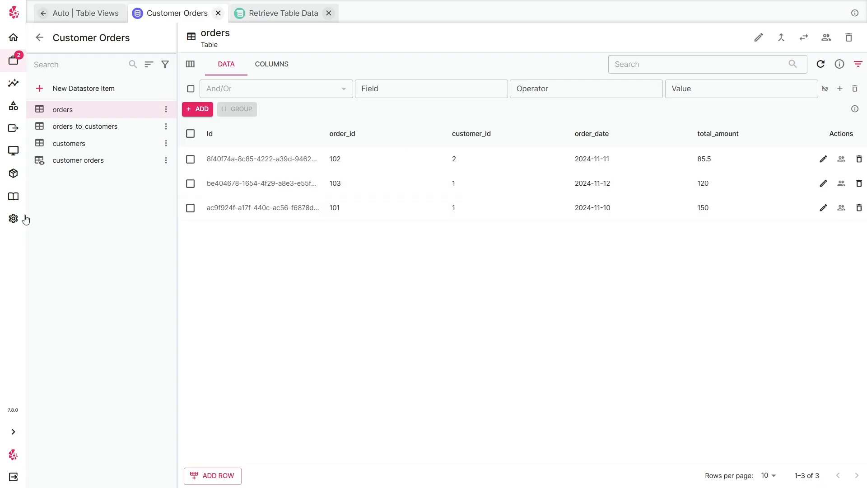
click(102, 131)
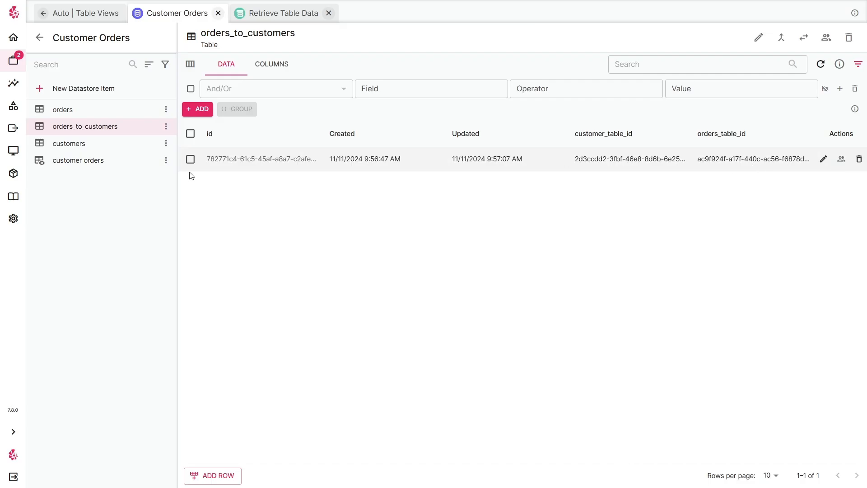
click(90, 160)
Open the customer orders view editor and remove its existing orders join.
click(166, 161)
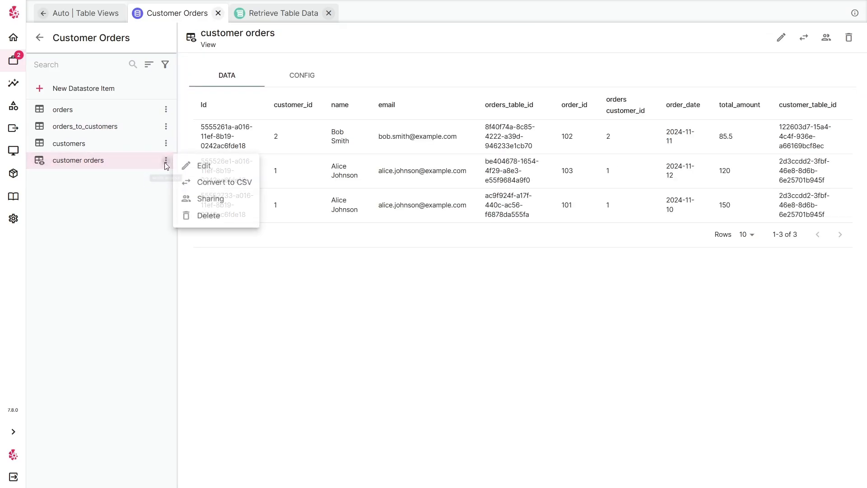
click(197, 168)
click(762, 180)
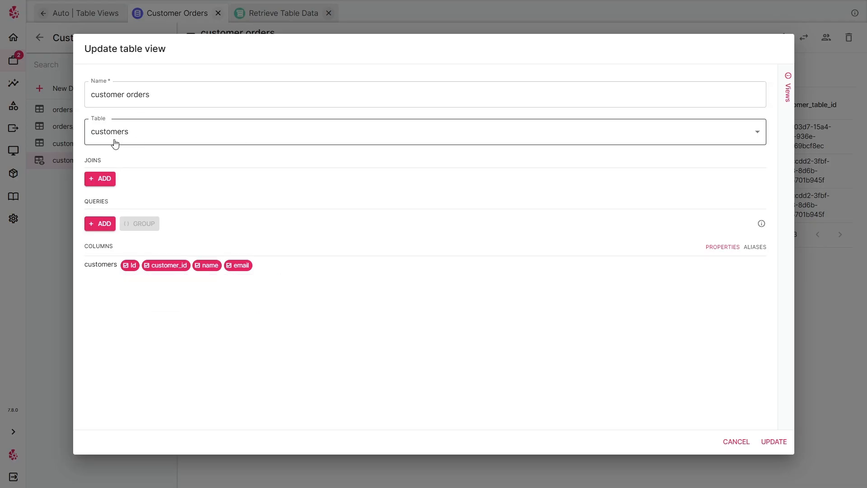
Add a join to orders_to_customers where the customers Id equals customer_table_id.
click(105, 180)
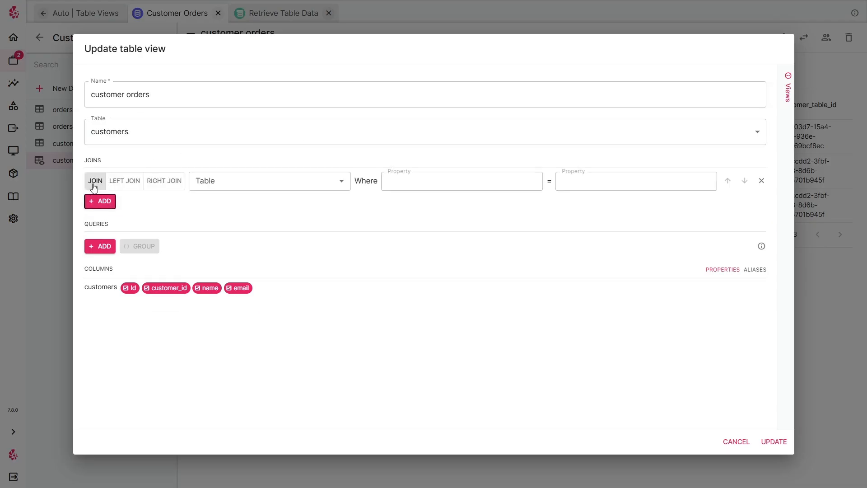
click(244, 183)
click(232, 221)
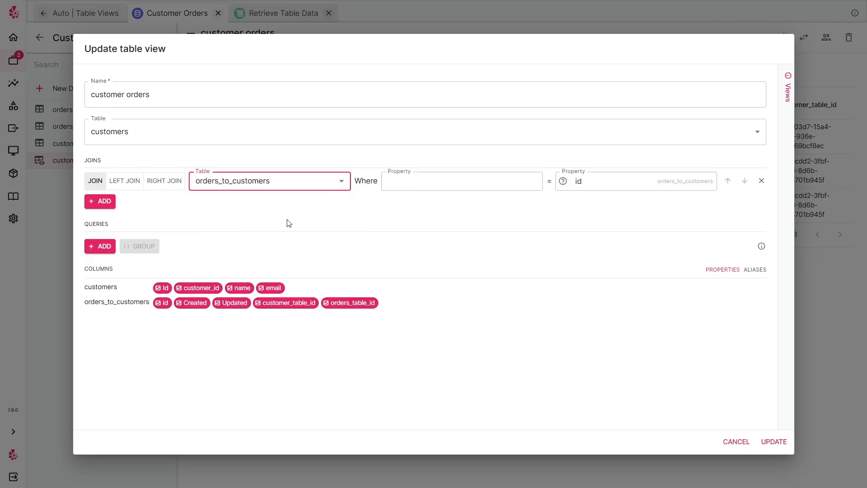
click(420, 181)
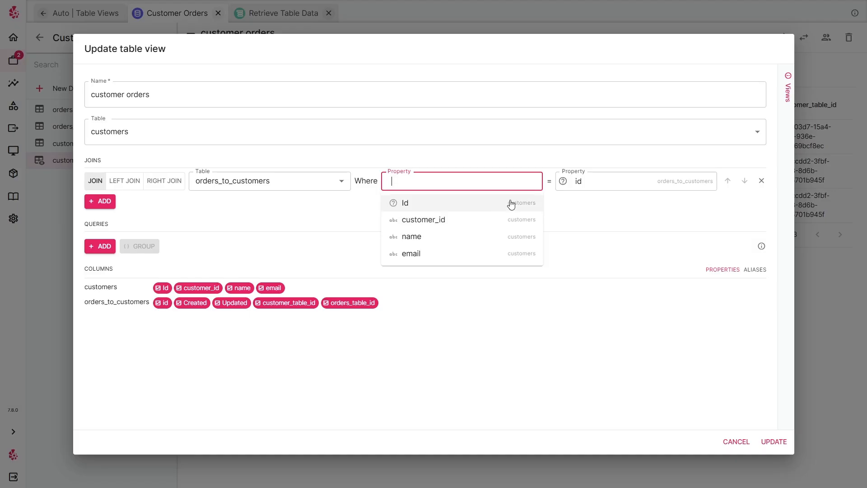
click(491, 208)
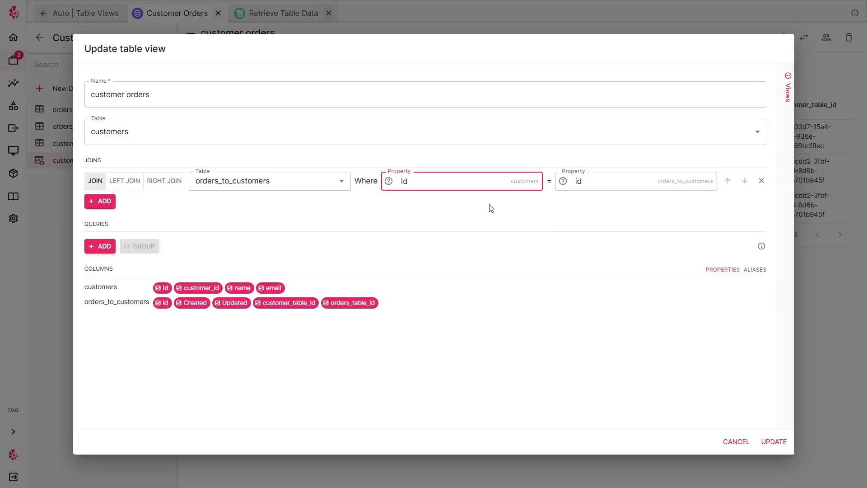
click(628, 176)
click(629, 225)
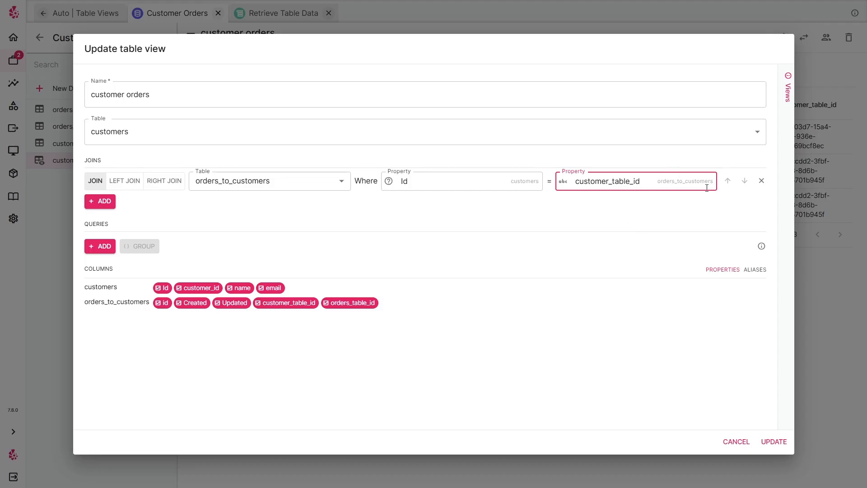
Add a second join to orders where orders_to_customers orders_table_id equals the orders Id.
click(108, 203)
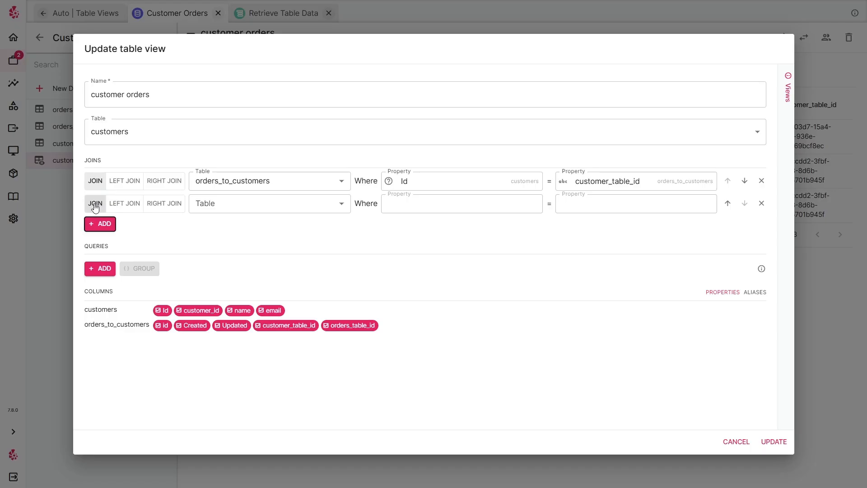
click(252, 205)
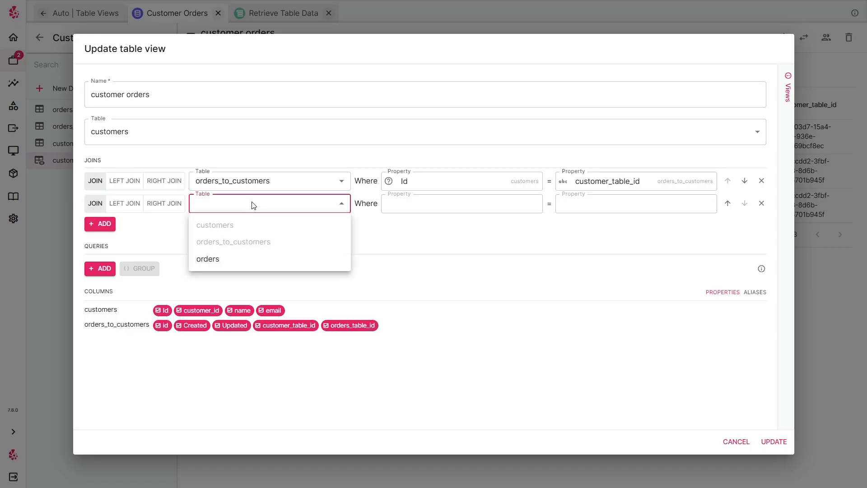
click(218, 260)
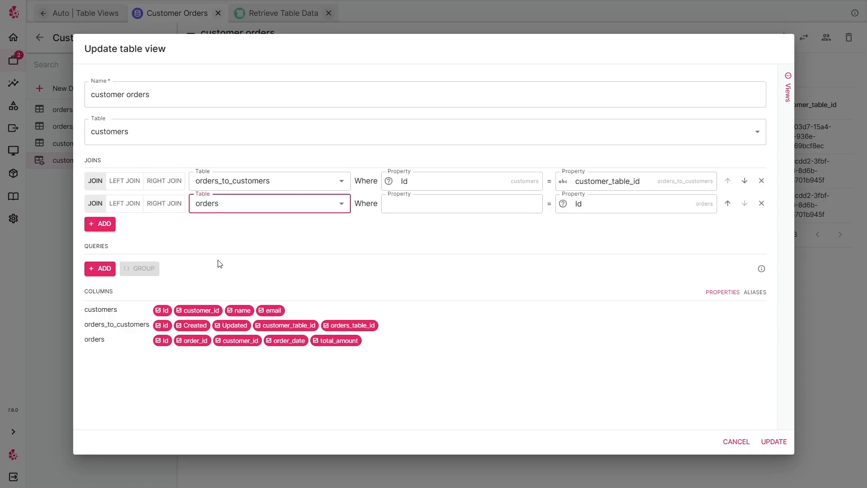
click(422, 206)
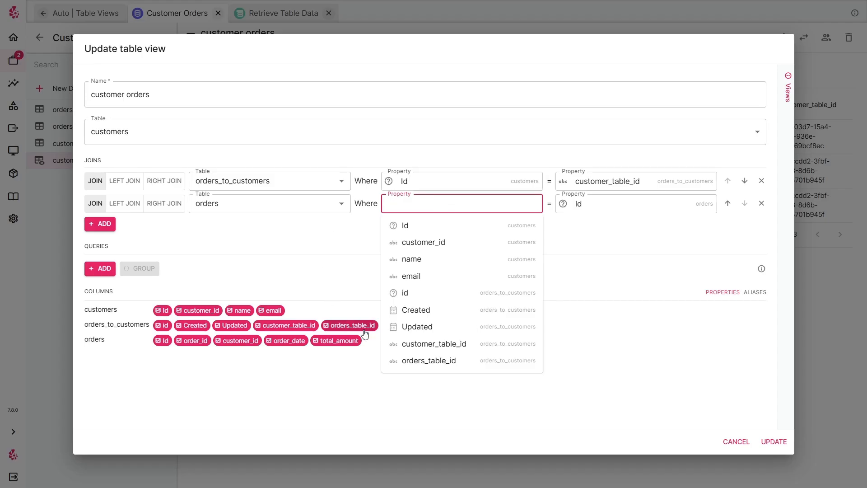
click(448, 361)
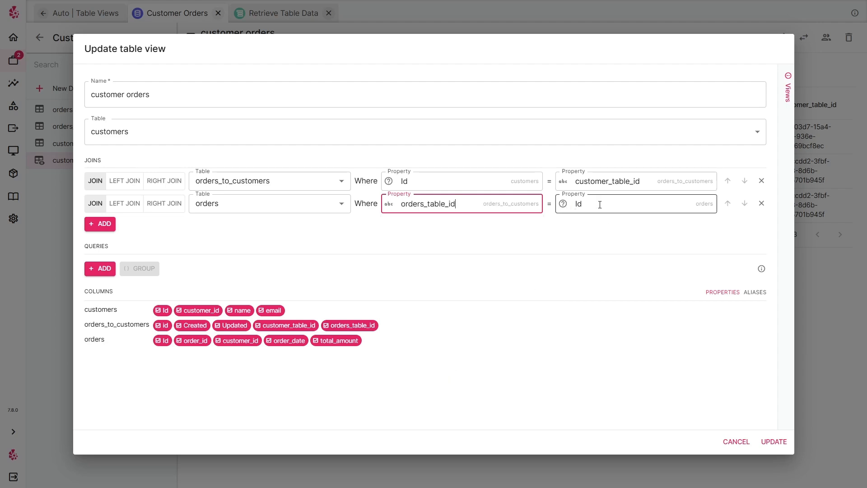
click(304, 247)
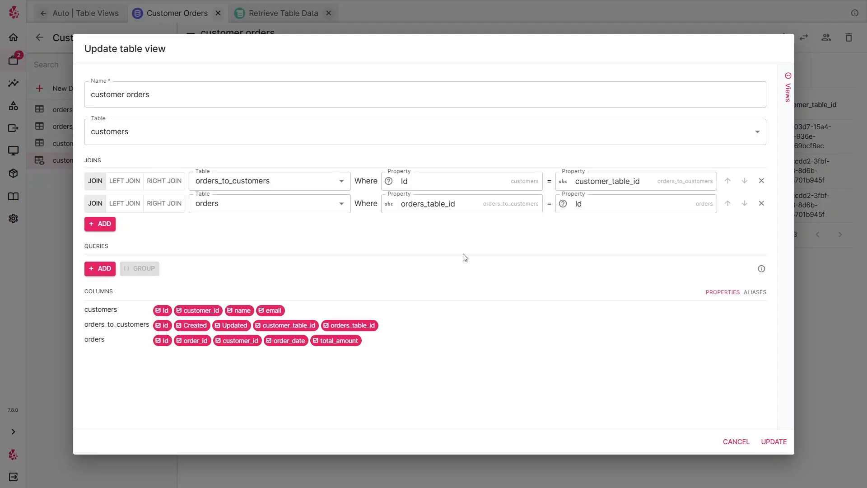
Save the view with both joins and review its data next to the orders_to_customers table.
click(774, 442)
click(409, 204)
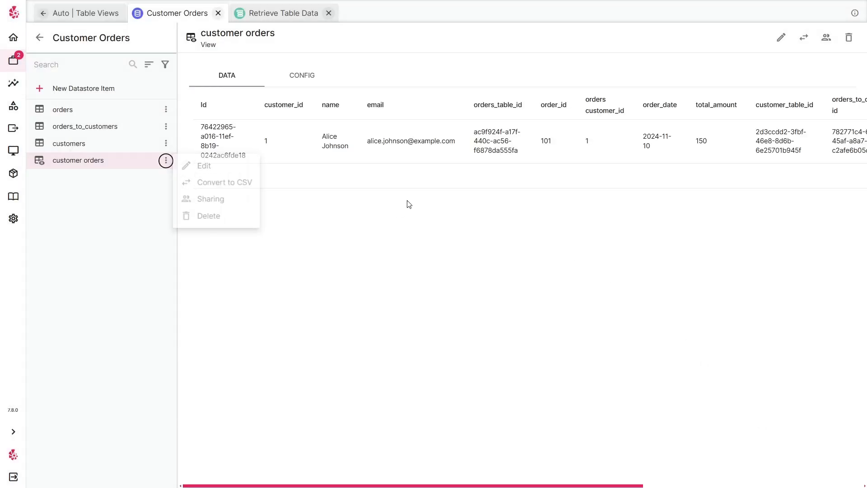
click(99, 134)
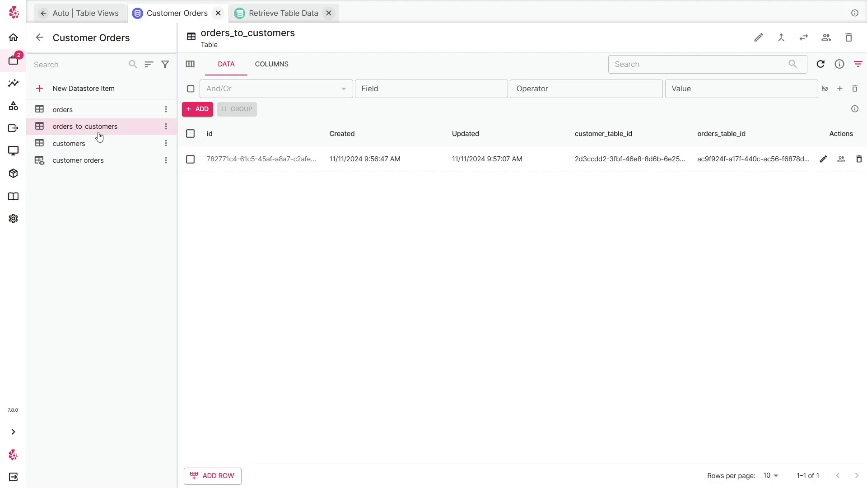
click(105, 162)
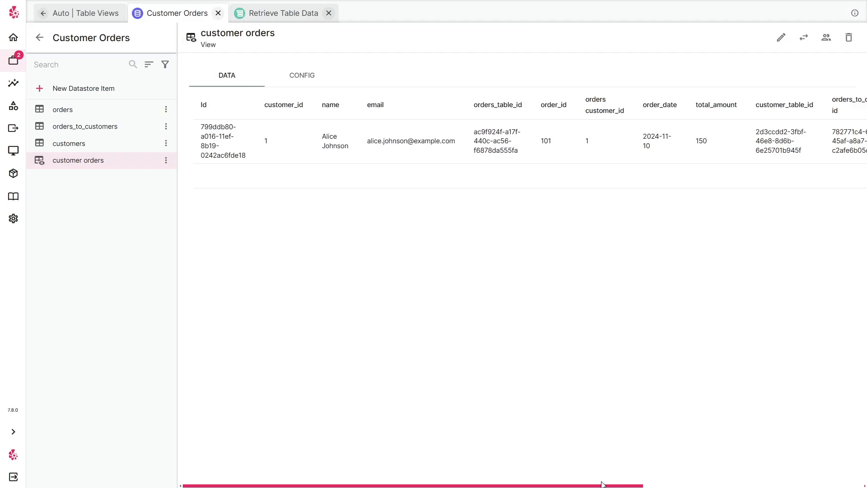
Exclude the orders_to_customers columns Created, Updated, customer_table_id and orders_table_id from the view and save it.
click(781, 38)
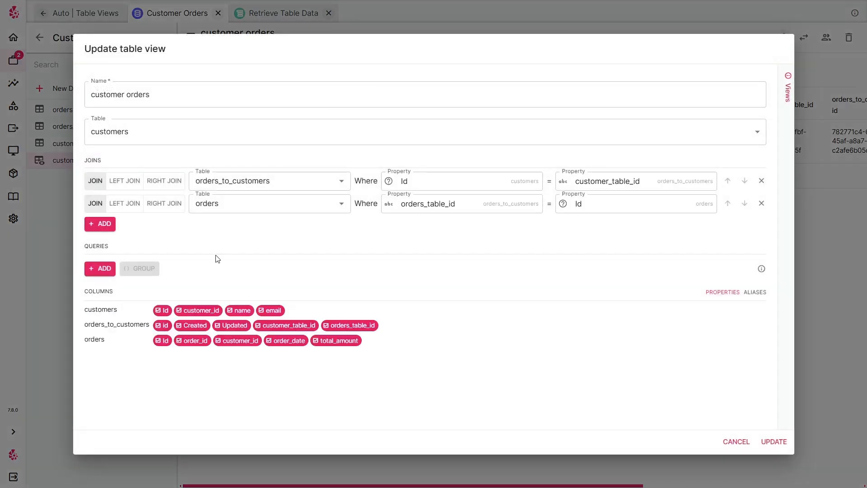
click(350, 325)
click(287, 325)
click(233, 325)
click(193, 325)
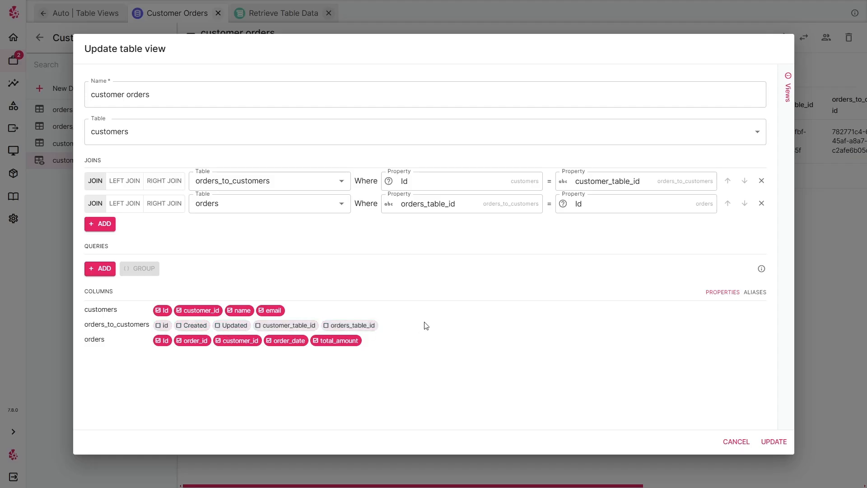
click(763, 442)
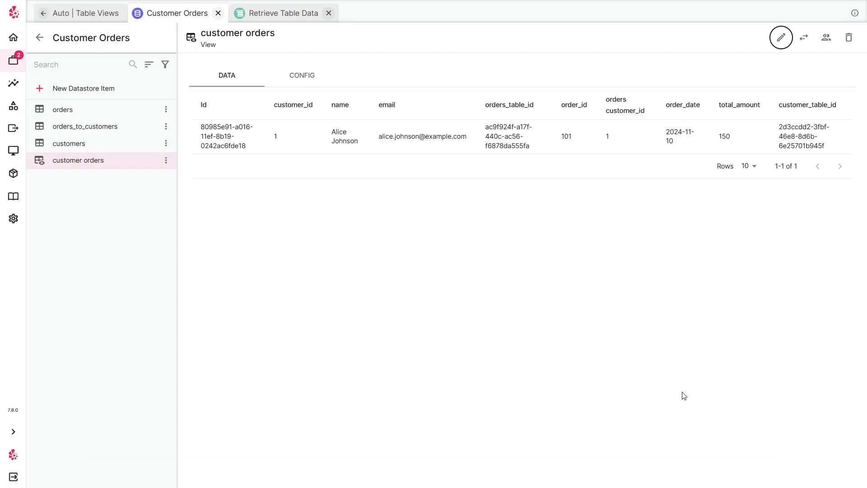